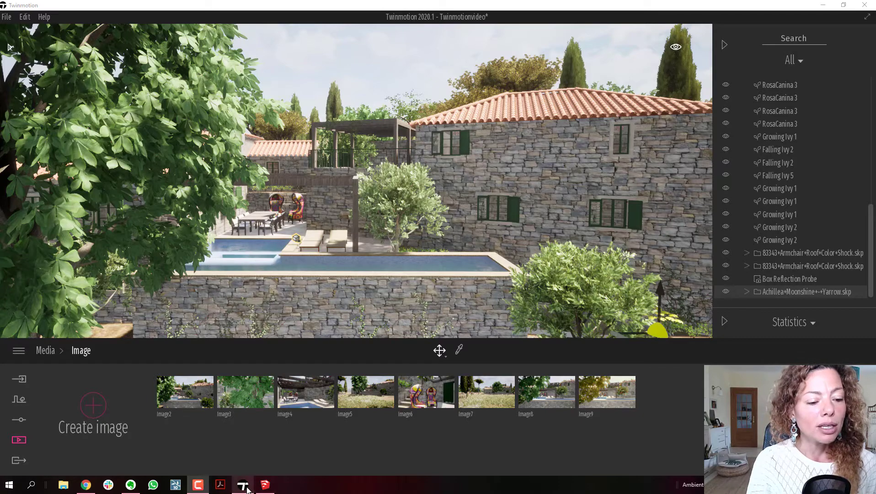
- Bring up the SketchUp stone house model and frame its right facade
left_click(266, 486)
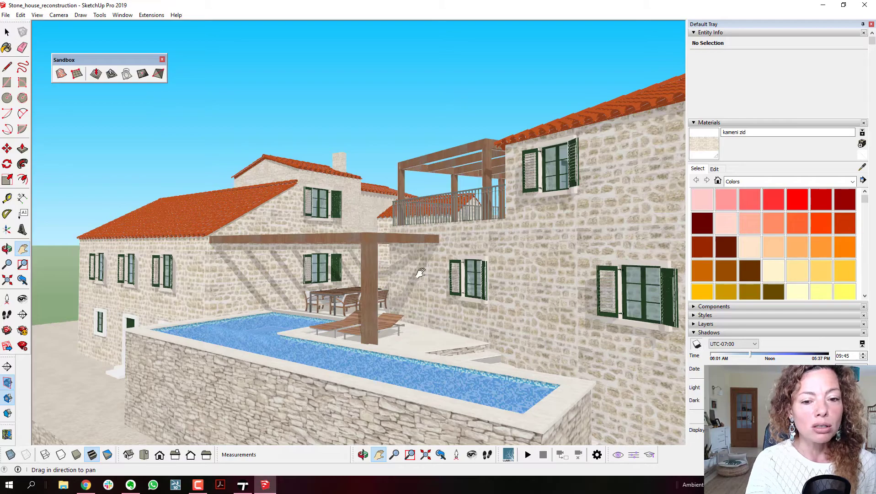
scroll(420, 273, "up", 3)
mouse_move(421, 273)
left_mouse_down()
mouse_move(422, 315)
mouse_move(342, 311)
left_mouse_up()
scroll(342, 311, "up", 4)
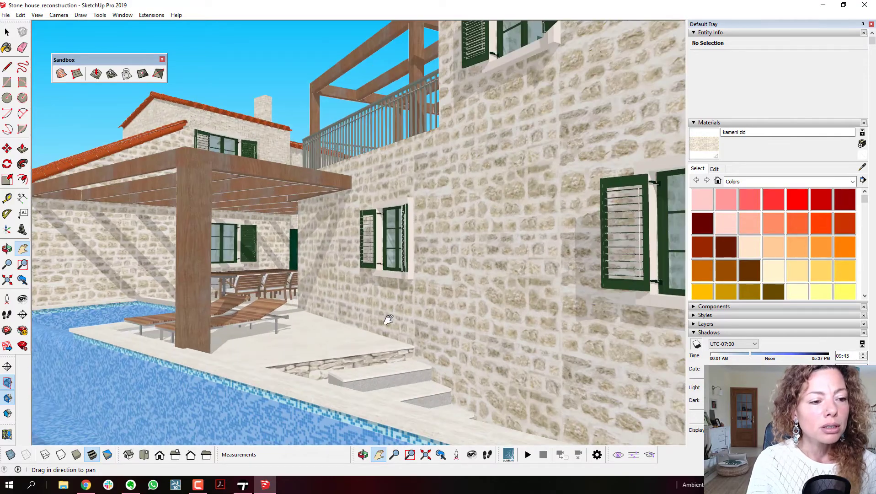
scroll(388, 317, "up", 2)
scroll(466, 317, "down", 5)
scroll(361, 275, "up", 3)
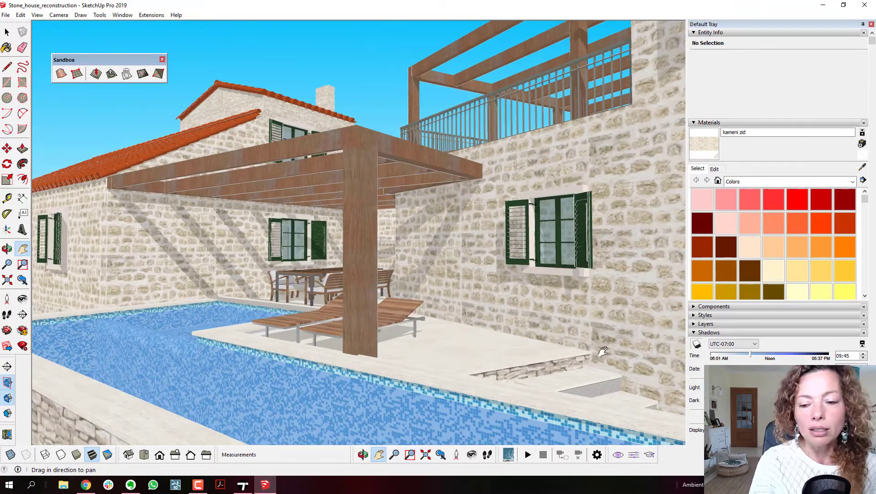
- Turn on edge display in the model's Styles settings
left_click(695, 315)
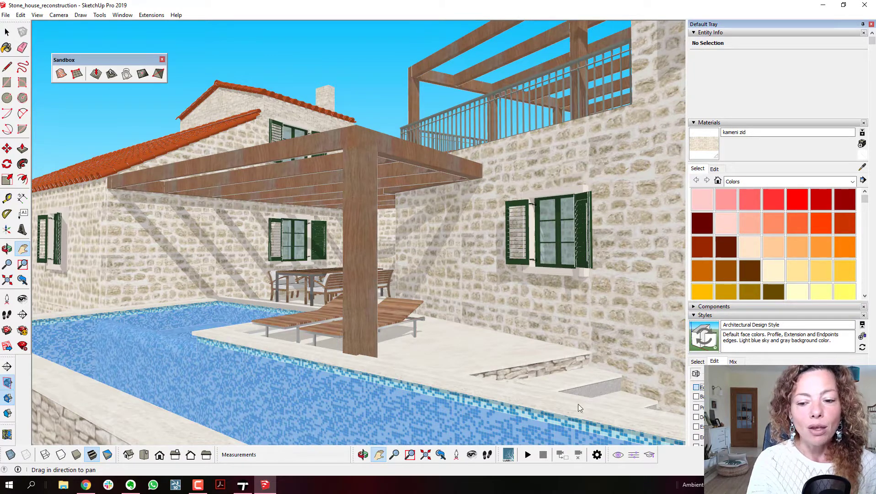
left_click(696, 387)
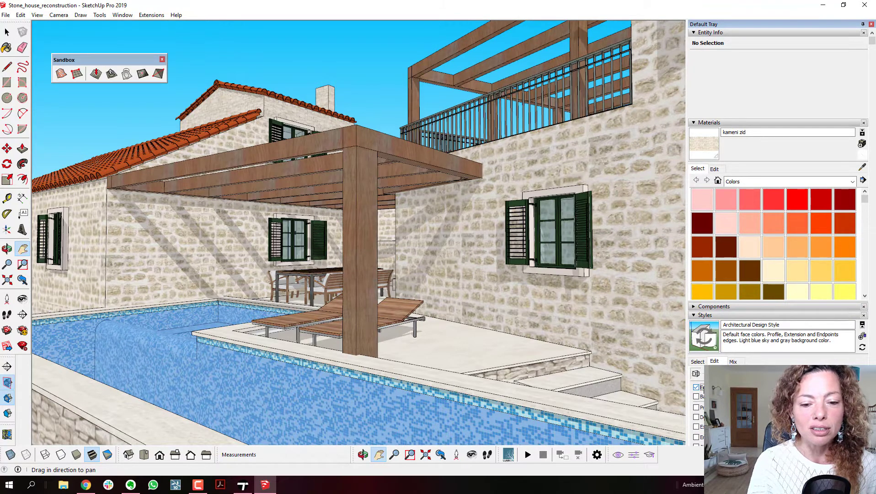
scroll(348, 297, "down", 3)
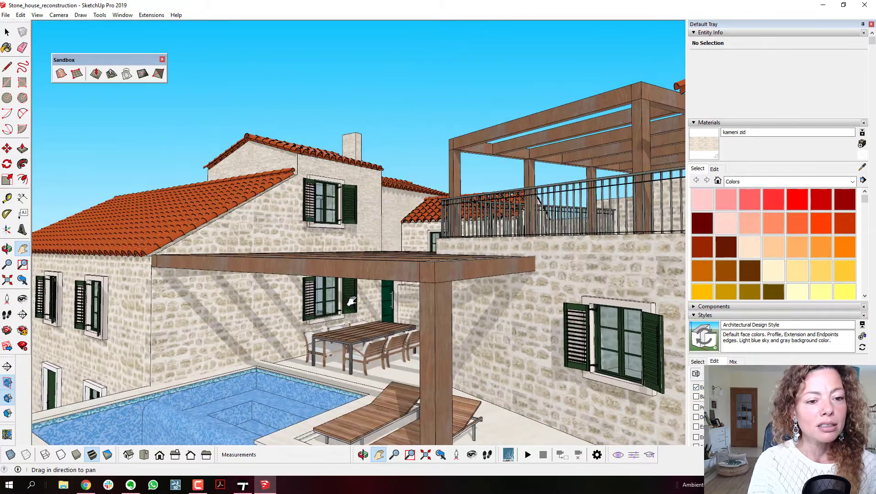
scroll(343, 260, "up", 4)
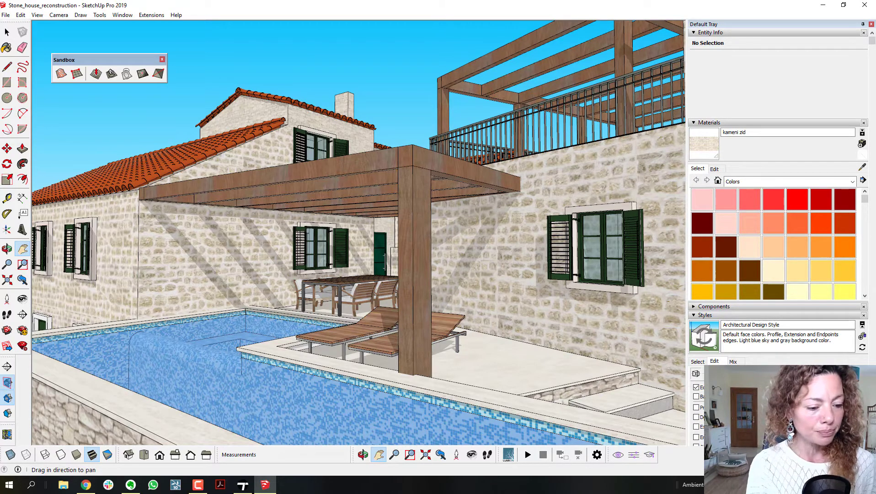
- Back in Twinmotion, move the camera past the trees to a close side view of the pool and facade
left_click(242, 484)
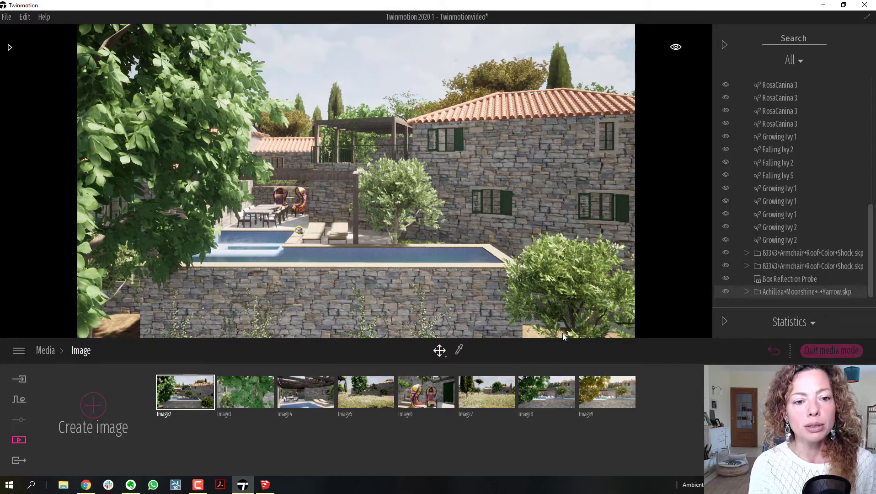
left_click_drag(375, 273, 247, 249)
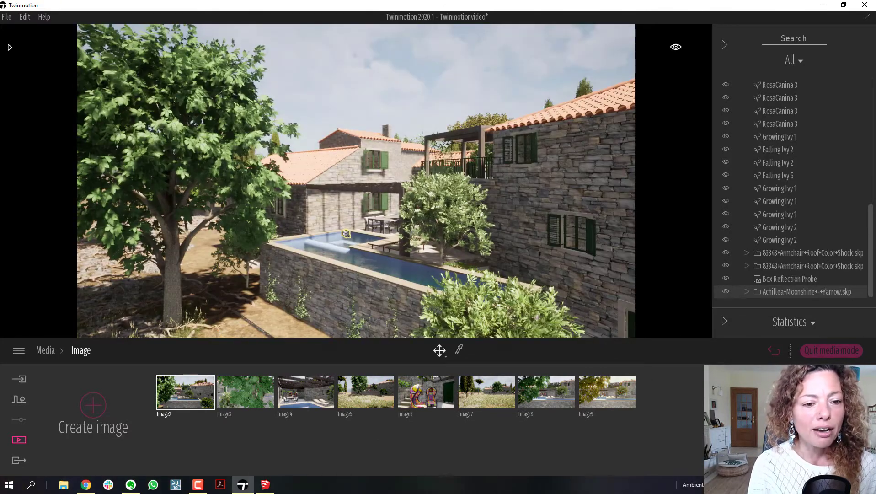
left_click_drag(393, 274, 373, 273)
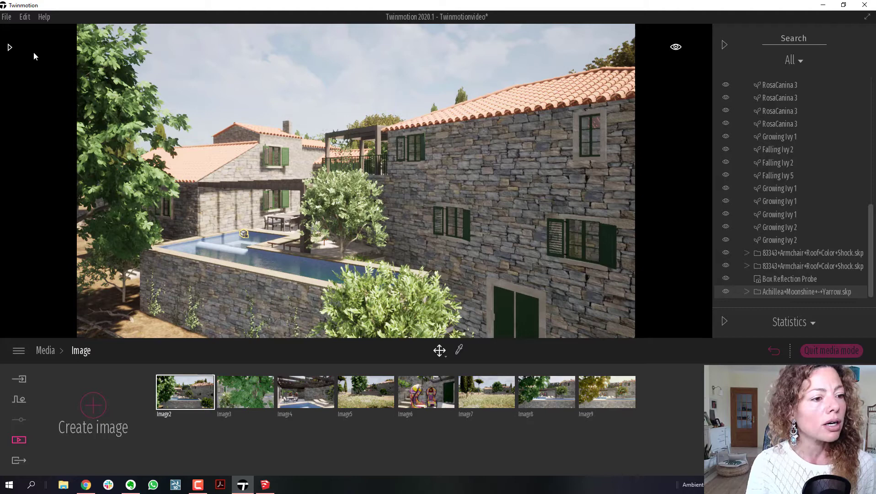
- Browse to the Wood materials library and preview Ipe A and Ash 01B
left_click(9, 47)
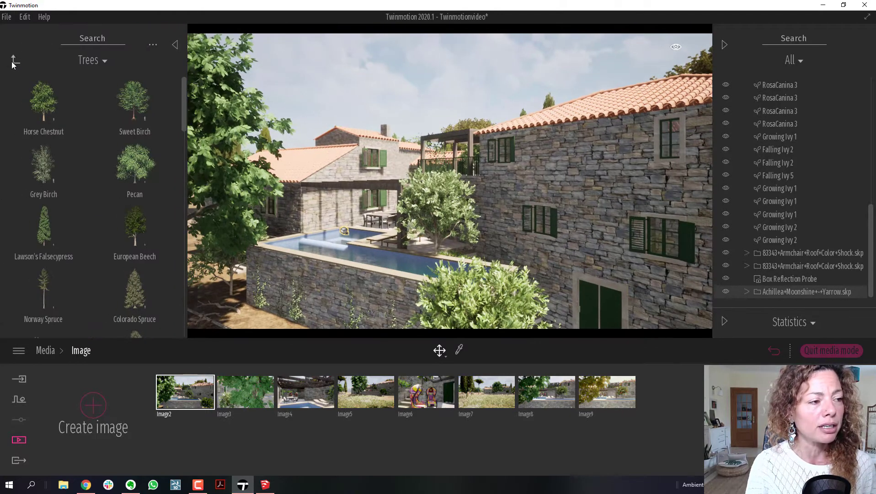
left_click(13, 59)
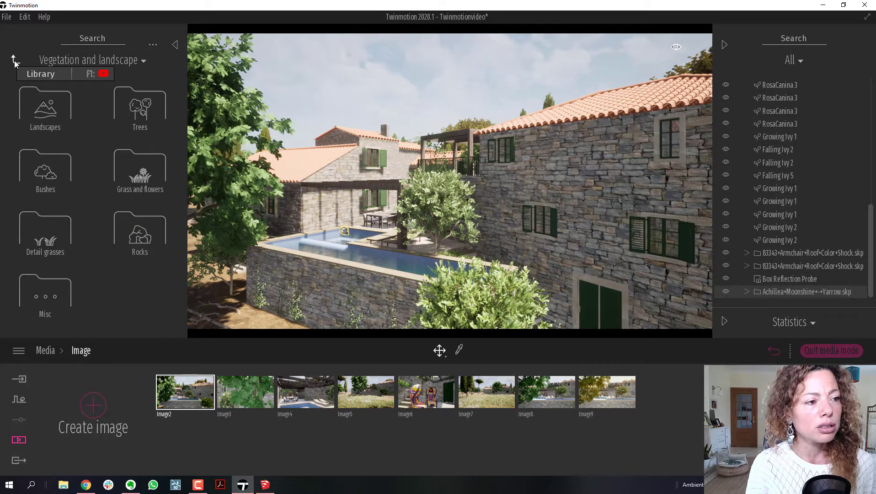
left_click(13, 60)
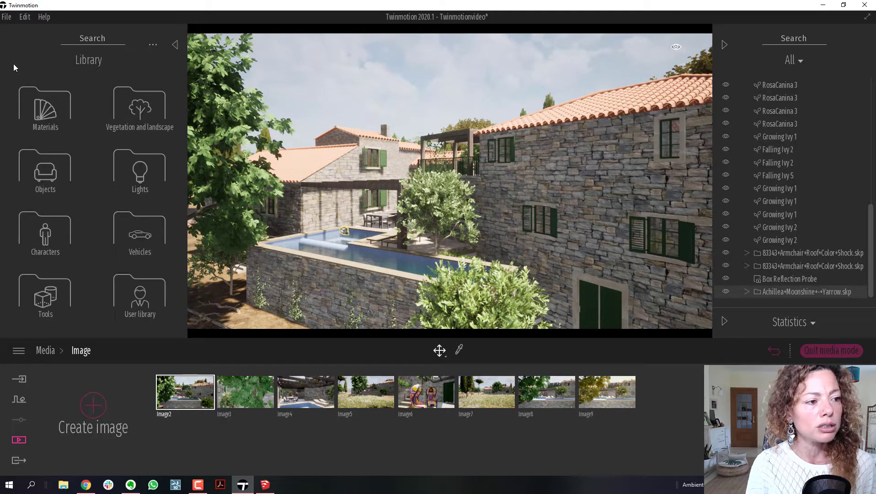
left_click(45, 109)
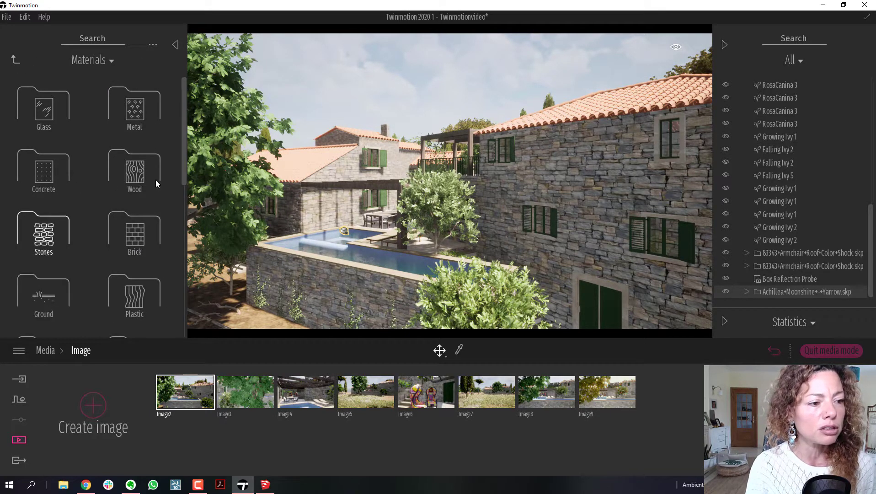
left_click(137, 170)
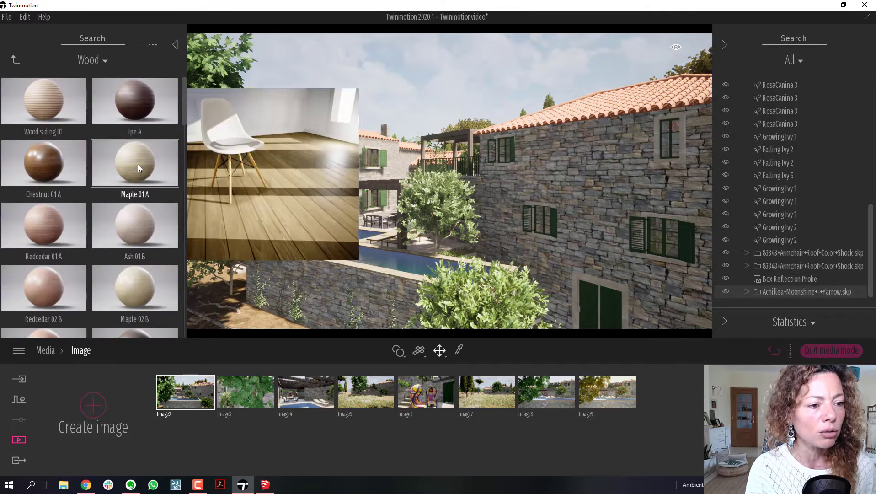
left_click(126, 99)
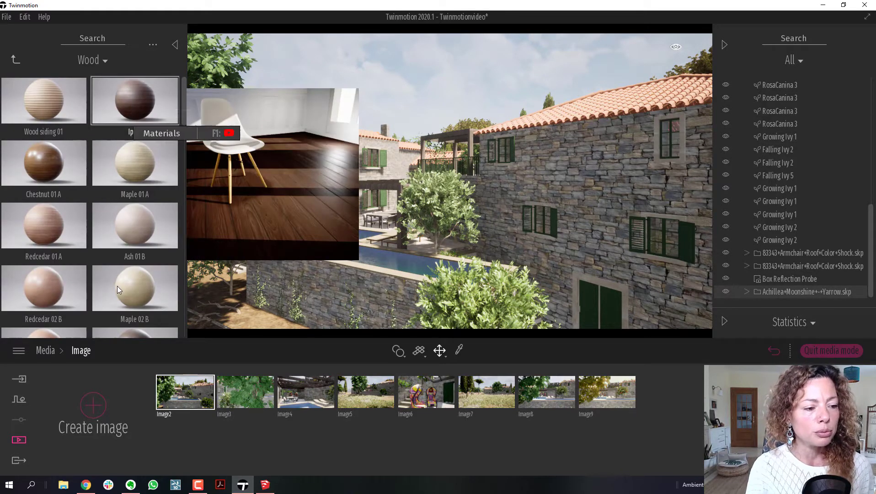
left_click(108, 224)
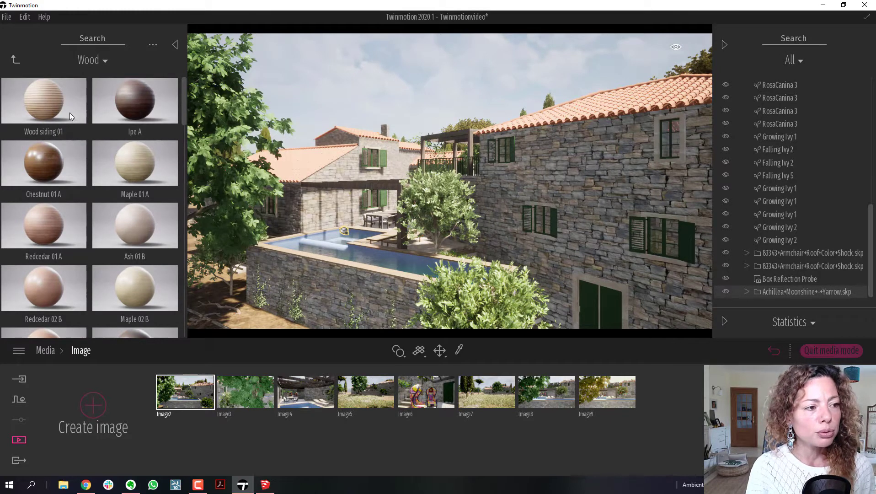
- Apply Wood siding 01 to the pool deck and inspect it up close
left_click_drag(70, 112, 405, 263)
right_click_drag(405, 263, 329, 252)
right_click_drag(489, 172, 394, 200)
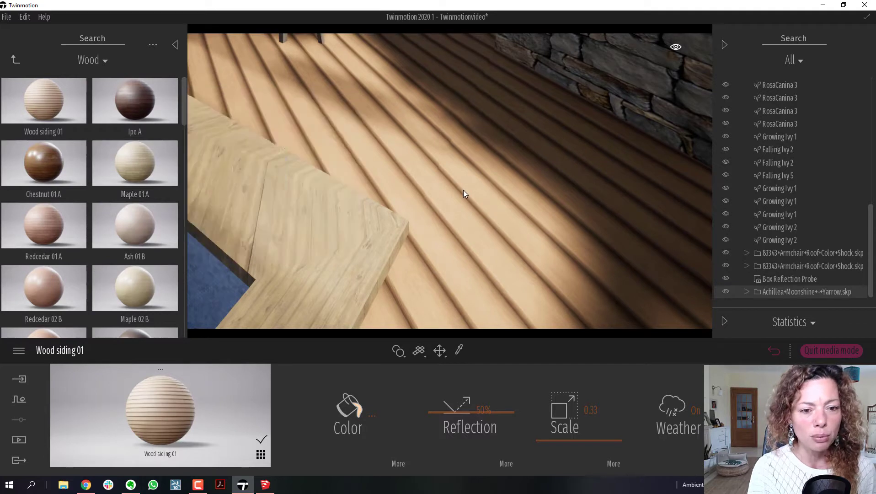
- Replace the deck wood with the Maple 01 A material
left_click_drag(463, 190, 463, 190)
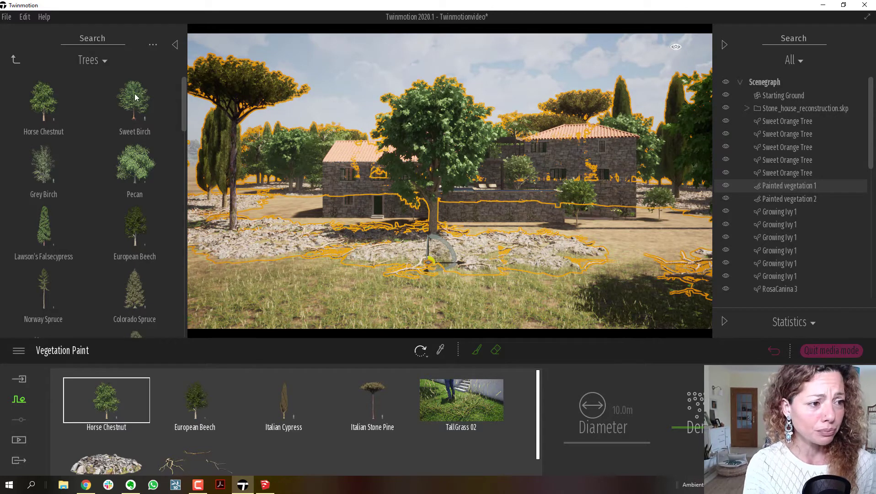
- Show the painted vegetation's Age, Growth, Season and Wind settings
mouse_move(141, 103)
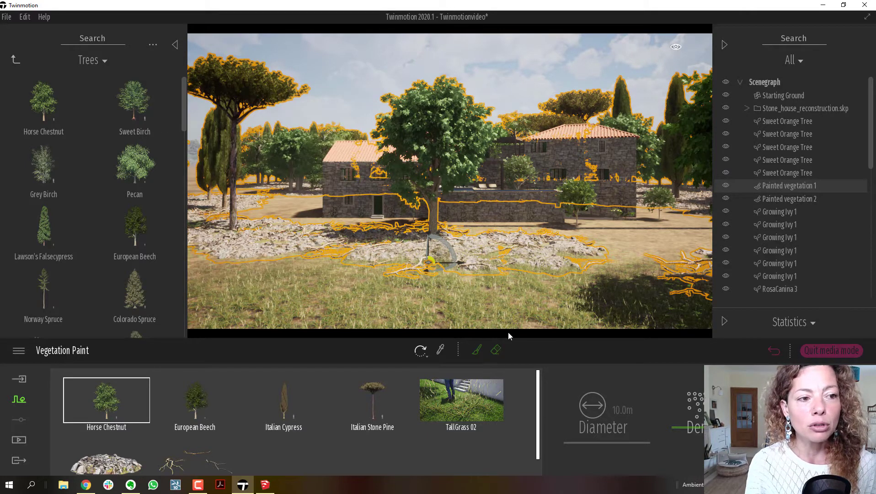
key("Escape")
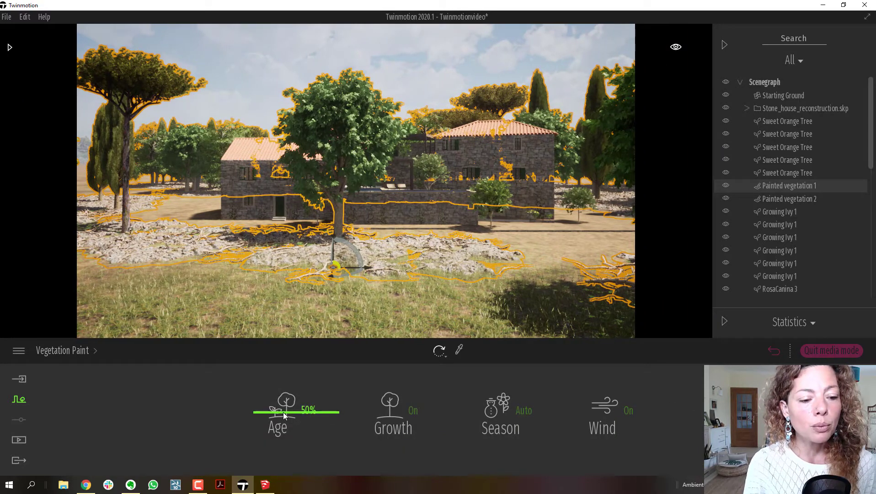
- Lower the painted trees' age to make them smaller, then raise it to 59%
left_click_drag(283, 412, 280, 438)
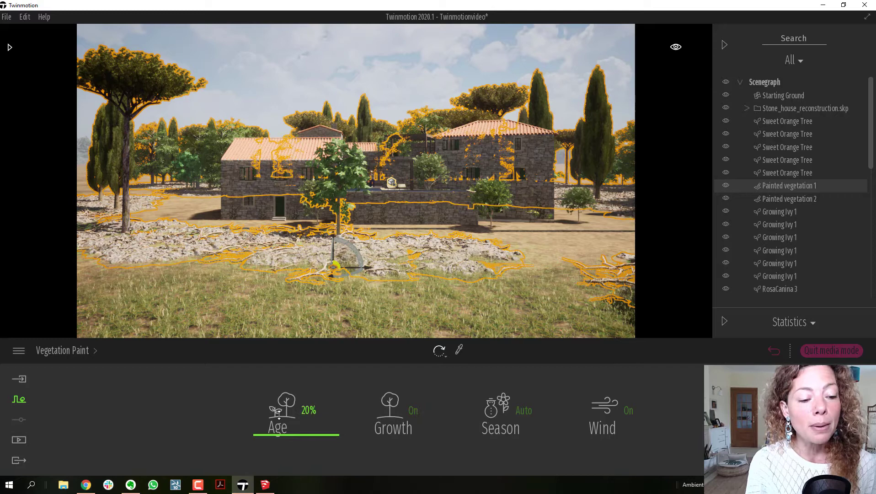
left_click_drag(279, 434, 281, 399)
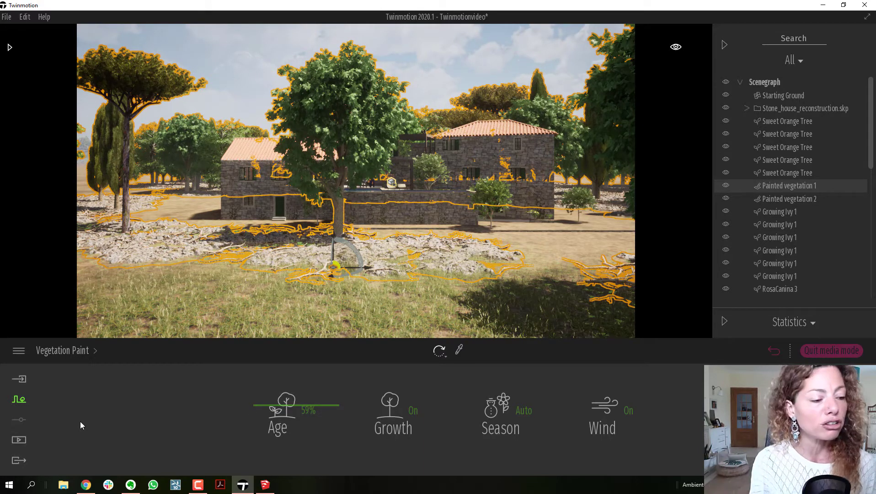
- Compare saved images Image8 and Image9 (yellow foliage), then return to the Media overview
left_click(17, 441)
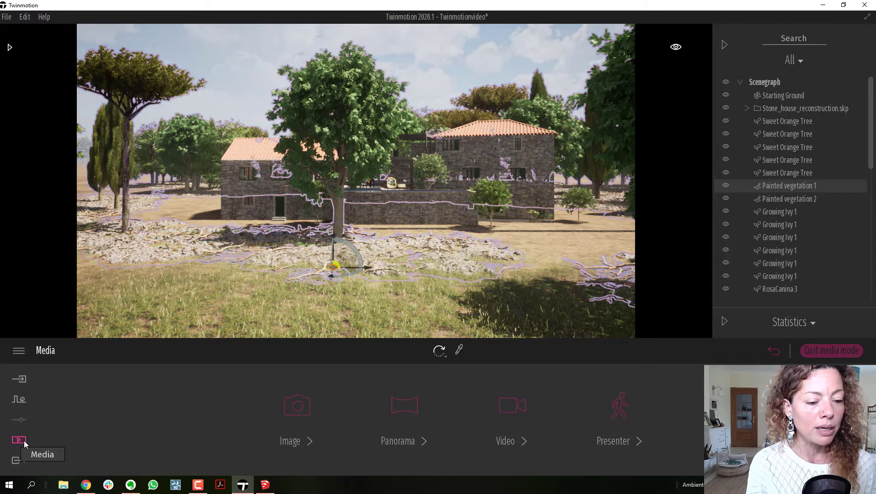
left_click(298, 405)
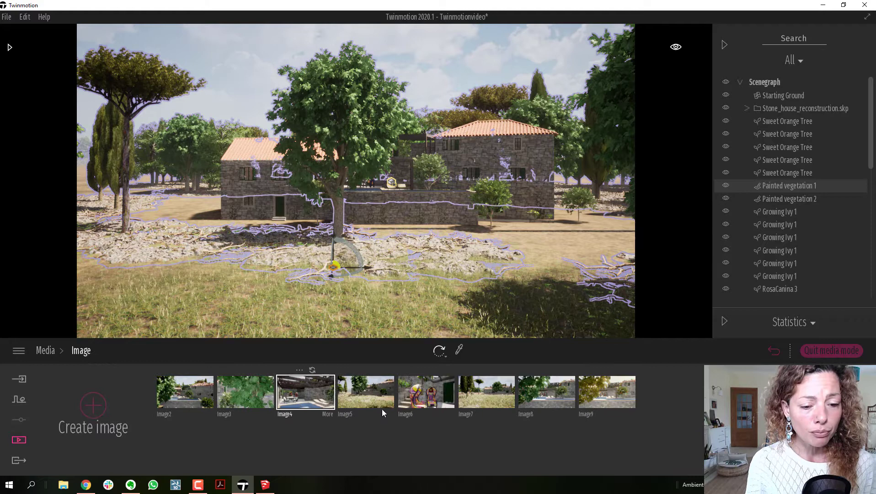
left_click(557, 398)
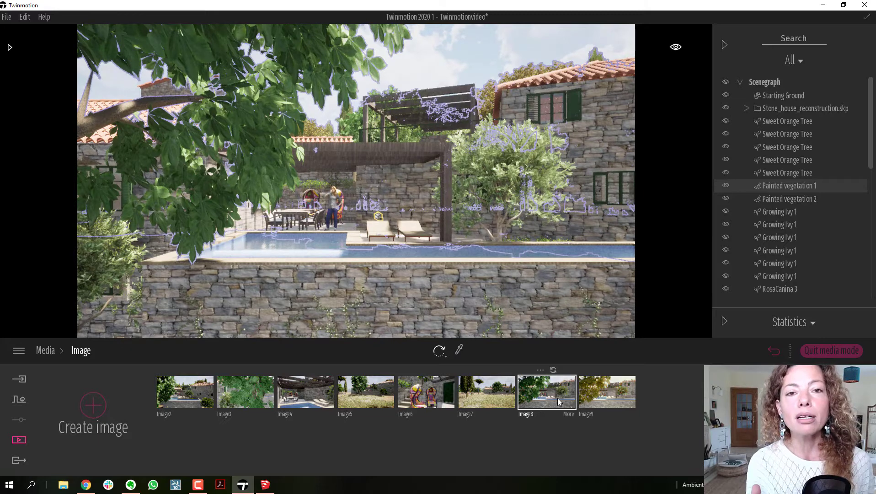
left_click(593, 396)
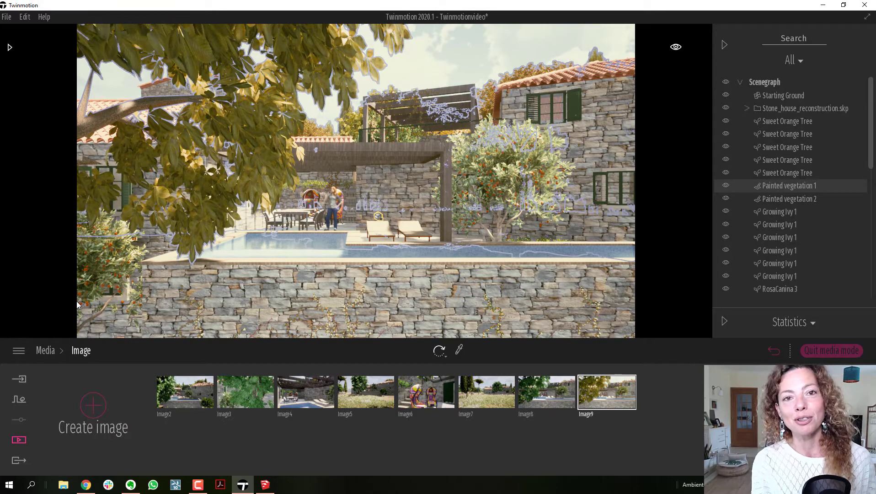
left_click(45, 350)
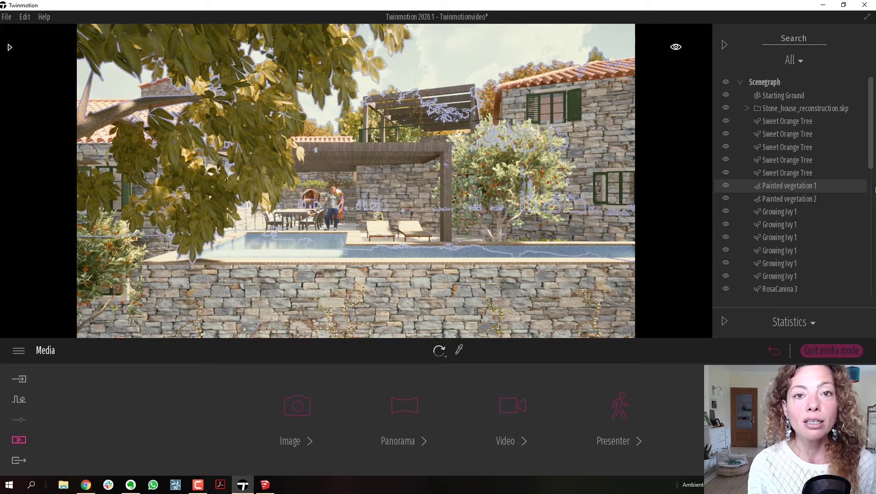
- In Chrome, scroll the Thinkific page to the Twinmotion Intro for Garden Designers course offer
left_click(86, 485)
scroll(457, 247, "down", 12)
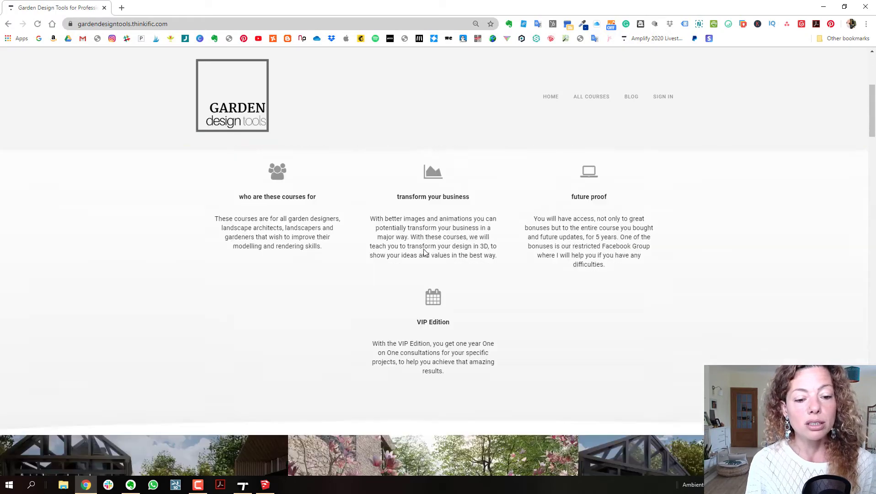
scroll(425, 253, "up", 1)
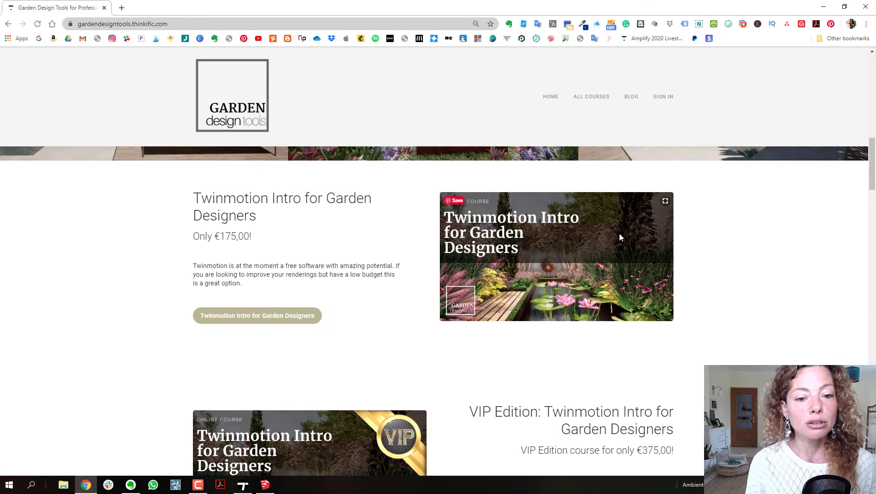